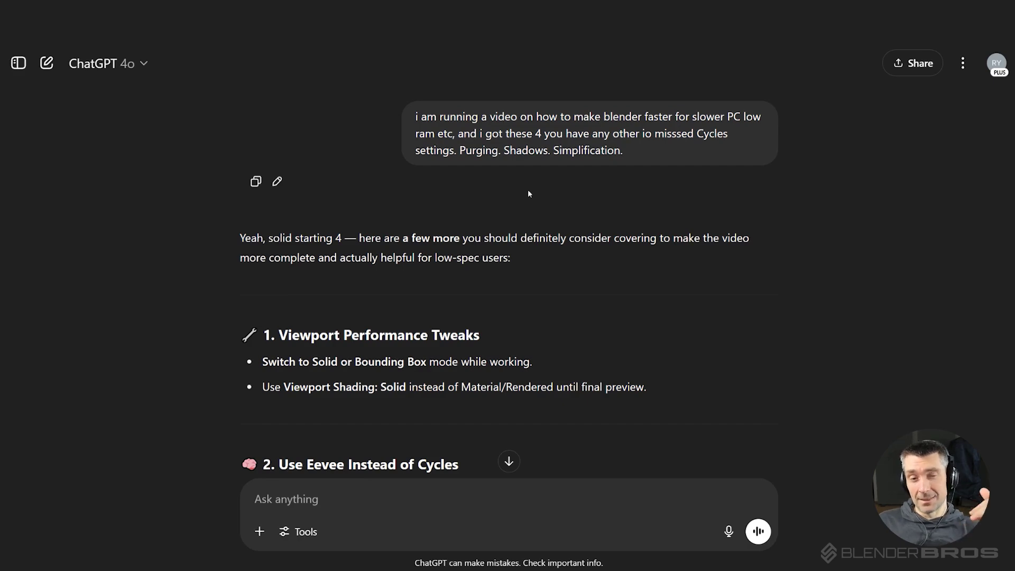
Scroll down through the ten Blender speed tips in ChatGPT's reply
{"action": "scroll", "coordinate": [667, 238], "scroll_direction": "down", "scroll_amount": 20}
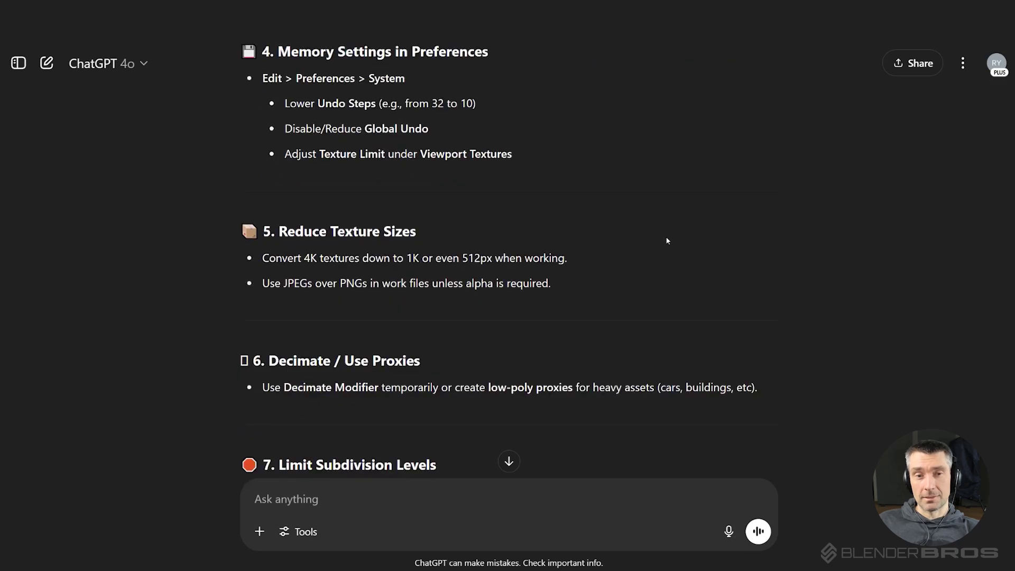
{"action": "scroll", "coordinate": [667, 236], "scroll_direction": "down", "scroll_amount": 5}
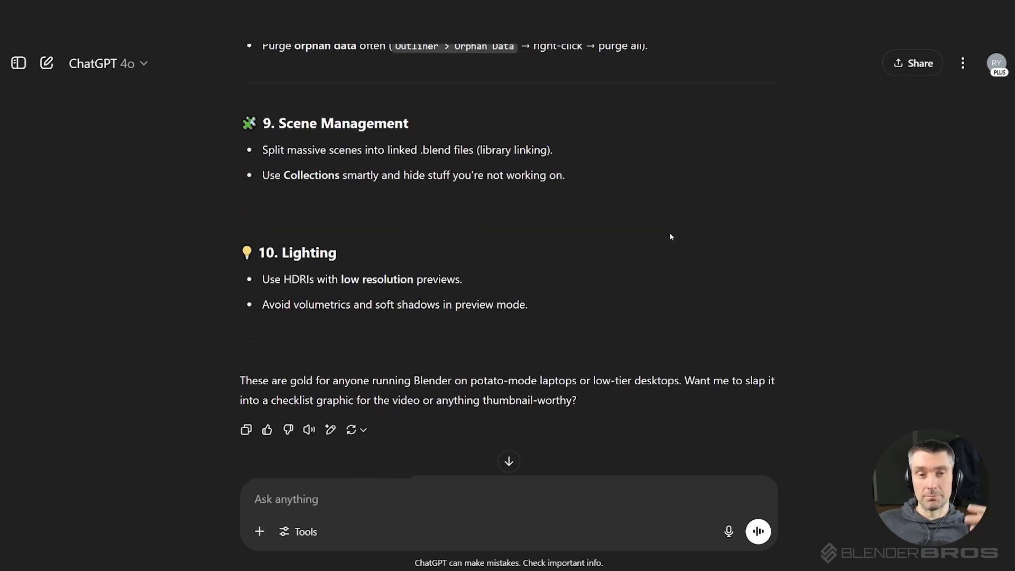
{"action": "scroll", "coordinate": [666, 236], "scroll_direction": "down", "scroll_amount": 4}
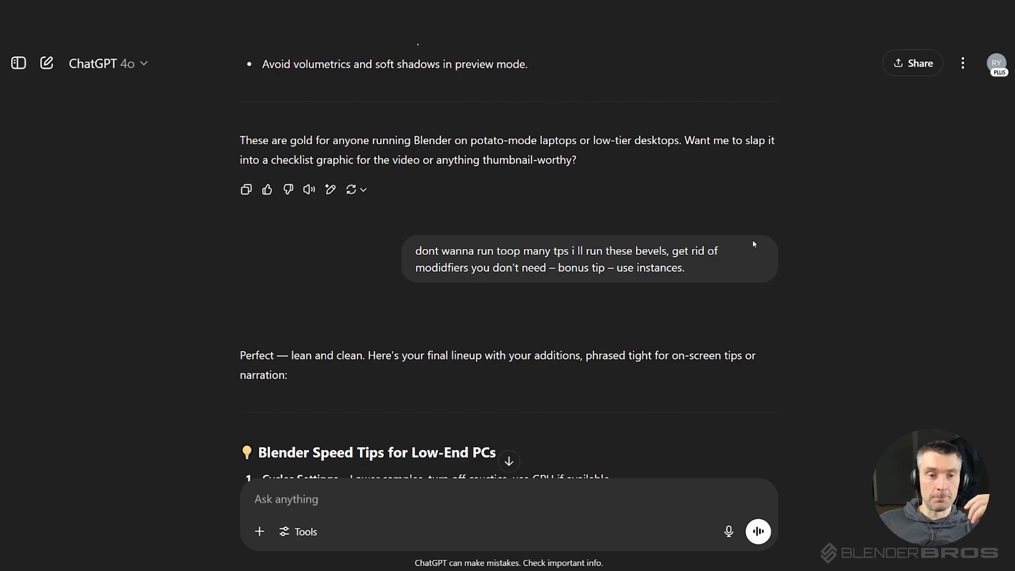
Scroll down to follow the 8-item speed-tips list as it finishes
{"action": "scroll", "coordinate": [725, 267], "scroll_direction": "down", "scroll_amount": 5}
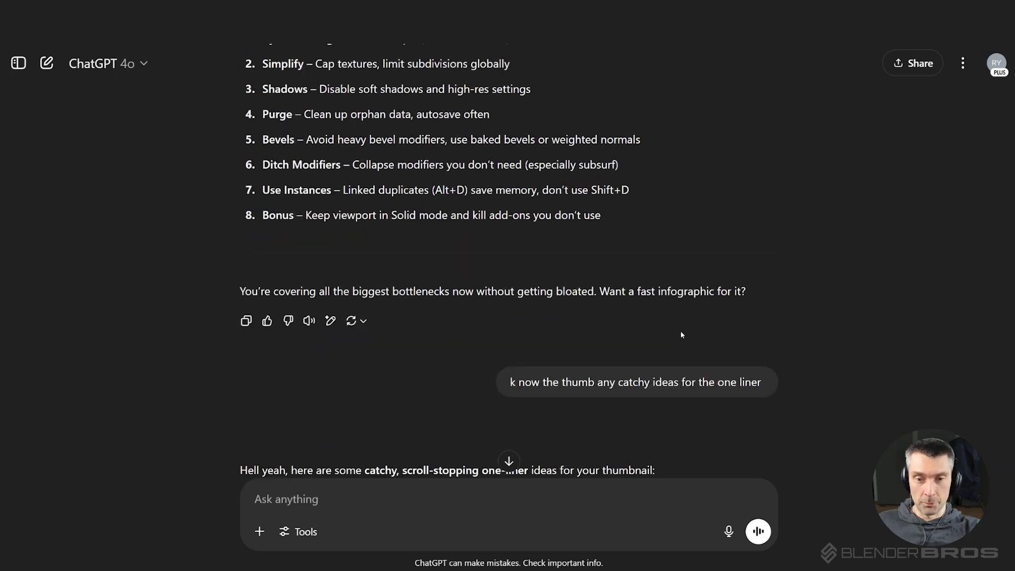
Highlight the 'MAKE BLENDER RUN ON A TOASTER' one-liner idea
{"action": "scroll", "coordinate": [699, 316], "scroll_direction": "down", "scroll_amount": 2}
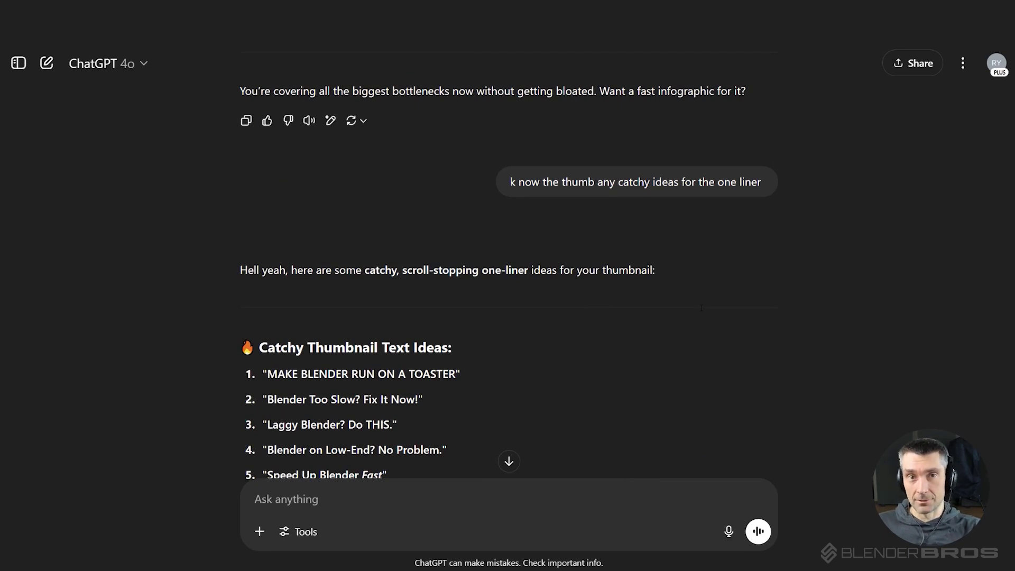
{"action": "scroll", "coordinate": [701, 308], "scroll_direction": "down", "scroll_amount": 2}
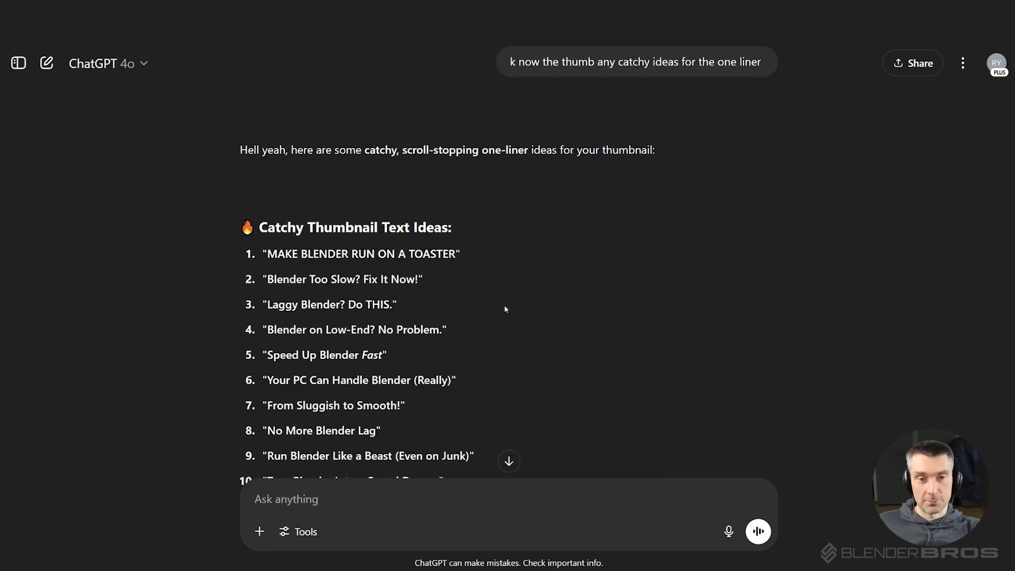
{"action": "left_click_drag", "start_coordinate": [468, 249], "coordinate": [263, 254]}
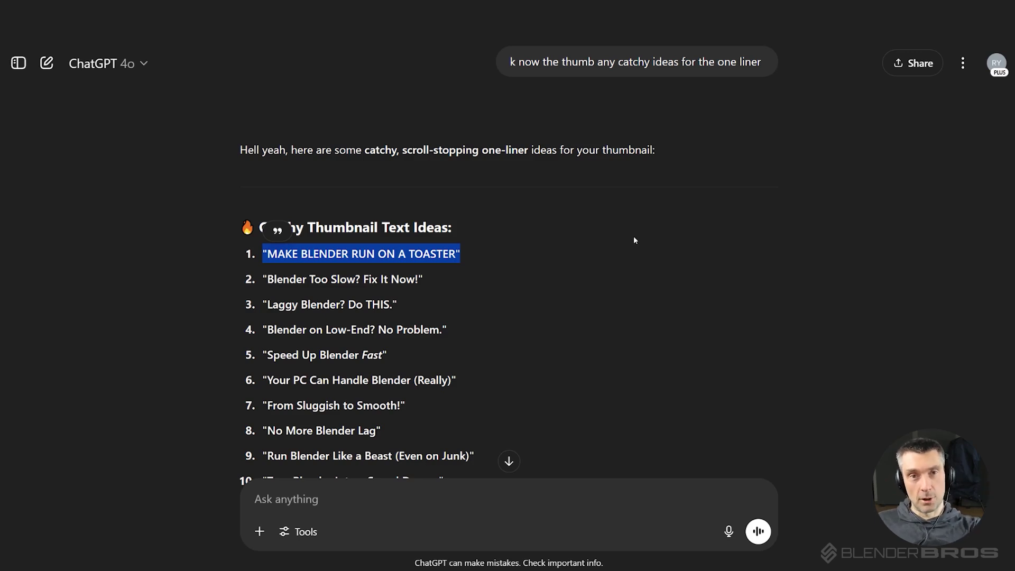
Scroll down to the generated 'MAKE BLENDER RUN ON A TOASTER' thumbnail image
{"action": "scroll", "coordinate": [630, 245], "scroll_direction": "down", "scroll_amount": 6}
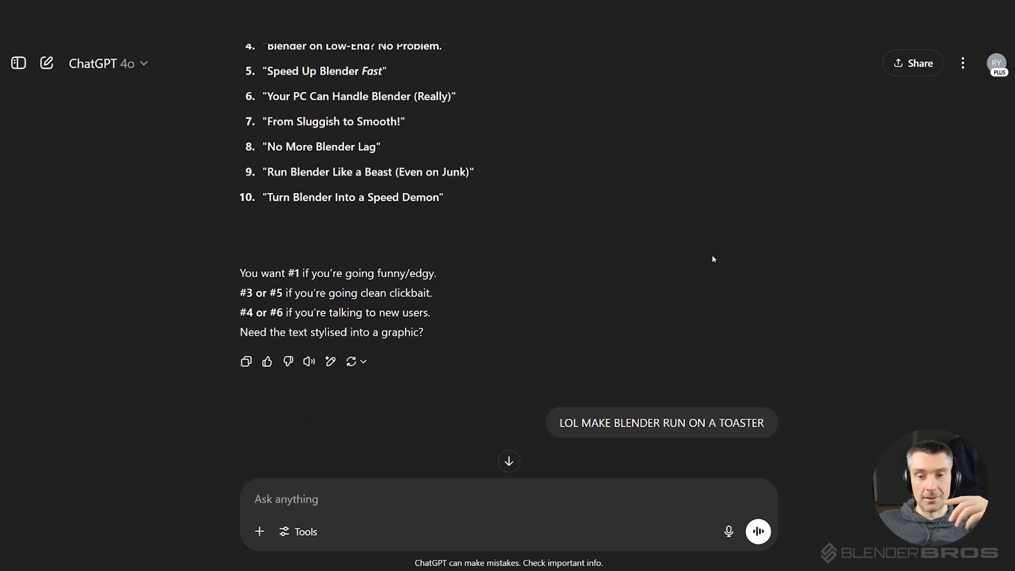
{"action": "scroll", "coordinate": [712, 259], "scroll_direction": "down", "scroll_amount": 2}
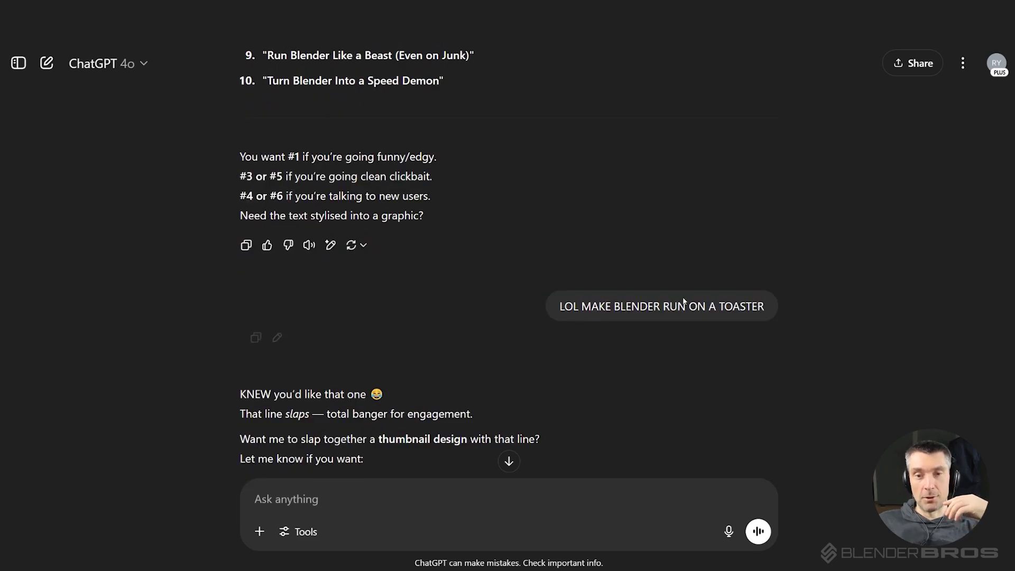
{"action": "scroll", "coordinate": [614, 337], "scroll_direction": "down", "scroll_amount": 3}
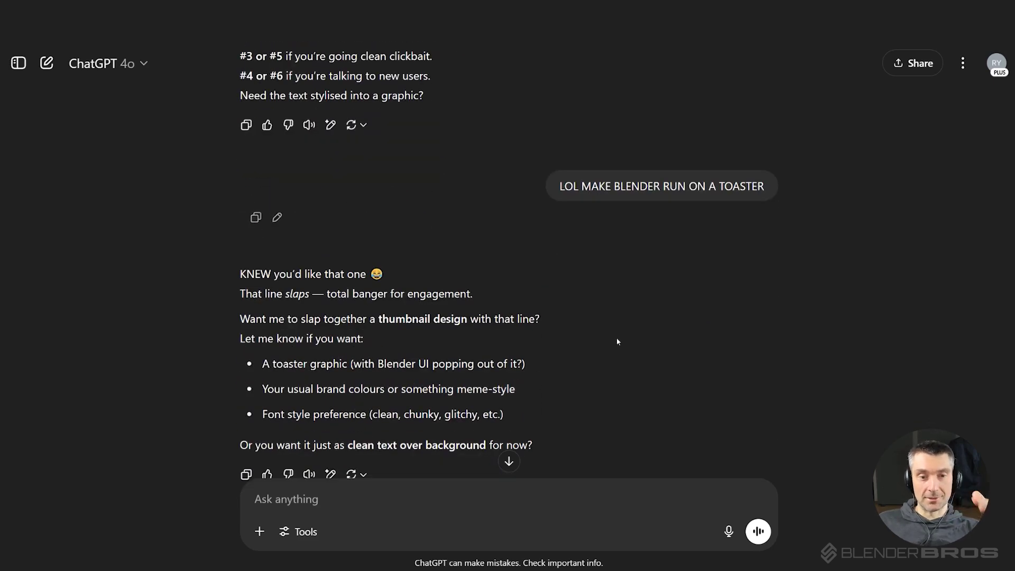
{"action": "scroll", "coordinate": [624, 339], "scroll_direction": "down", "scroll_amount": 5}
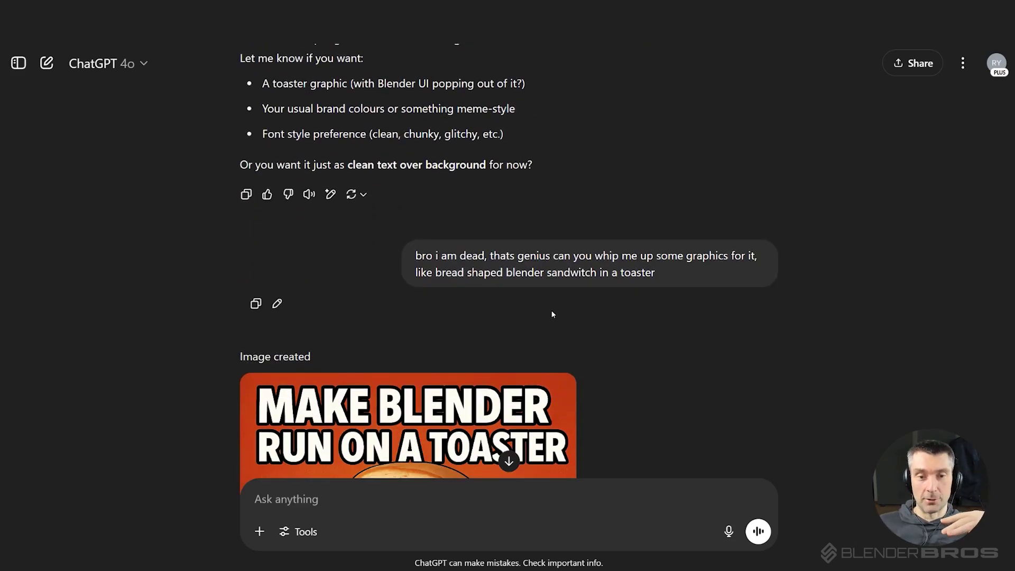
Scroll through the textless sci-fi 16:9 image, original ideas, and beige crank toaster-PC render
{"action": "scroll", "coordinate": [550, 314], "scroll_direction": "down", "scroll_amount": 5}
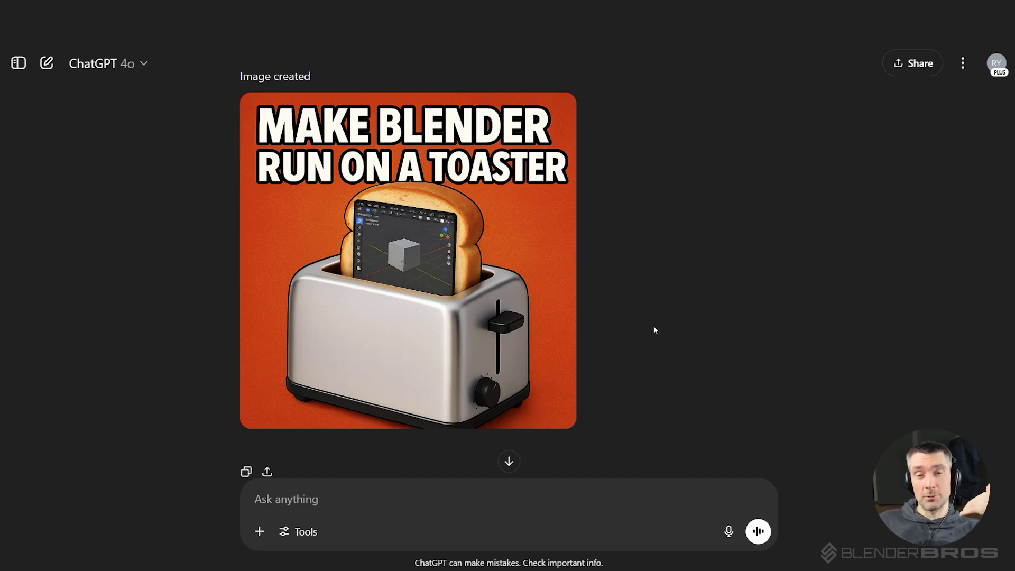
{"action": "scroll", "coordinate": [654, 329], "scroll_direction": "down", "scroll_amount": 7}
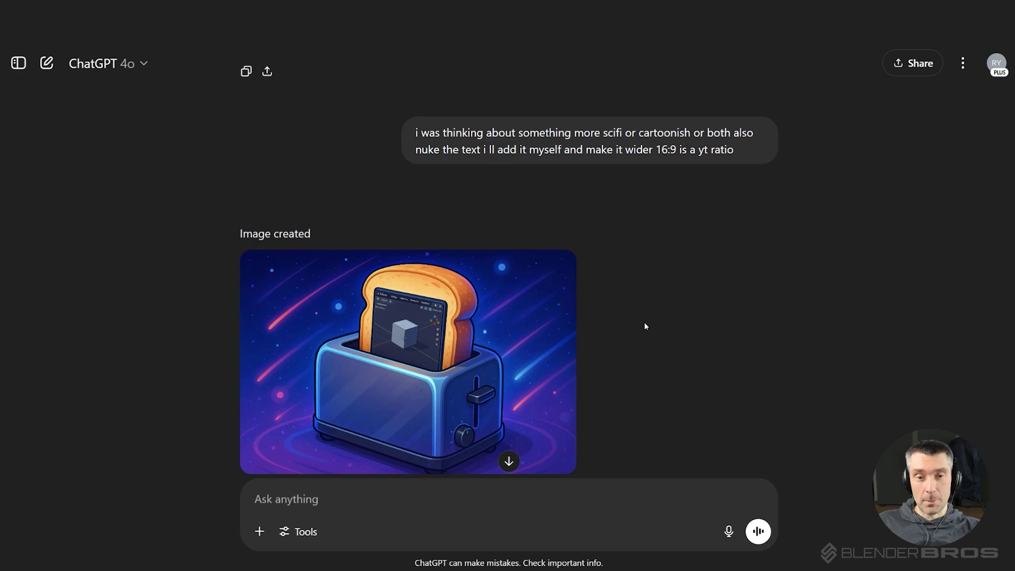
{"action": "scroll", "coordinate": [646, 325], "scroll_direction": "down", "scroll_amount": 8}
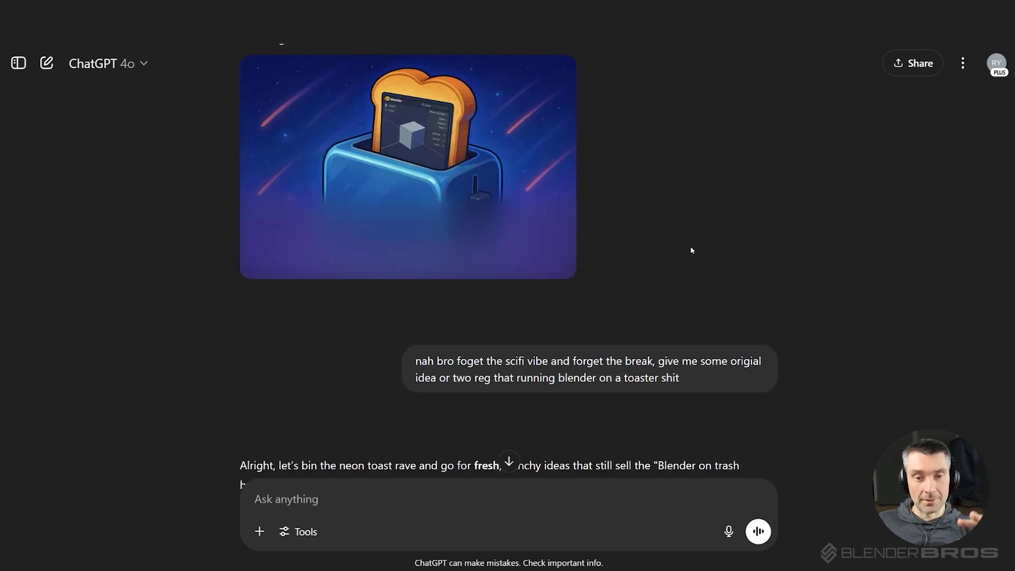
{"action": "scroll", "coordinate": [691, 251], "scroll_direction": "down", "scroll_amount": 2}
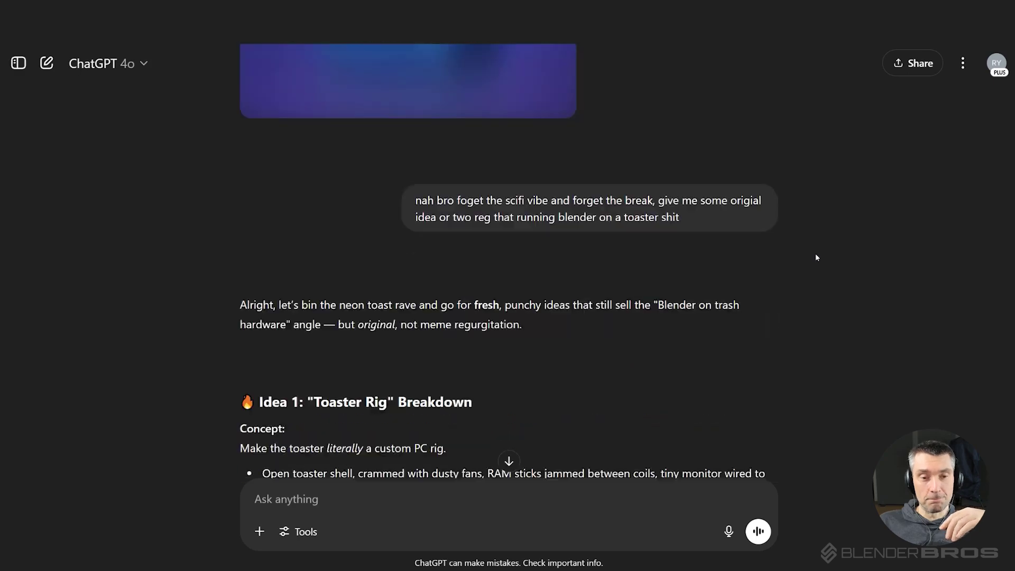
{"action": "scroll", "coordinate": [816, 257], "scroll_direction": "down", "scroll_amount": 3}
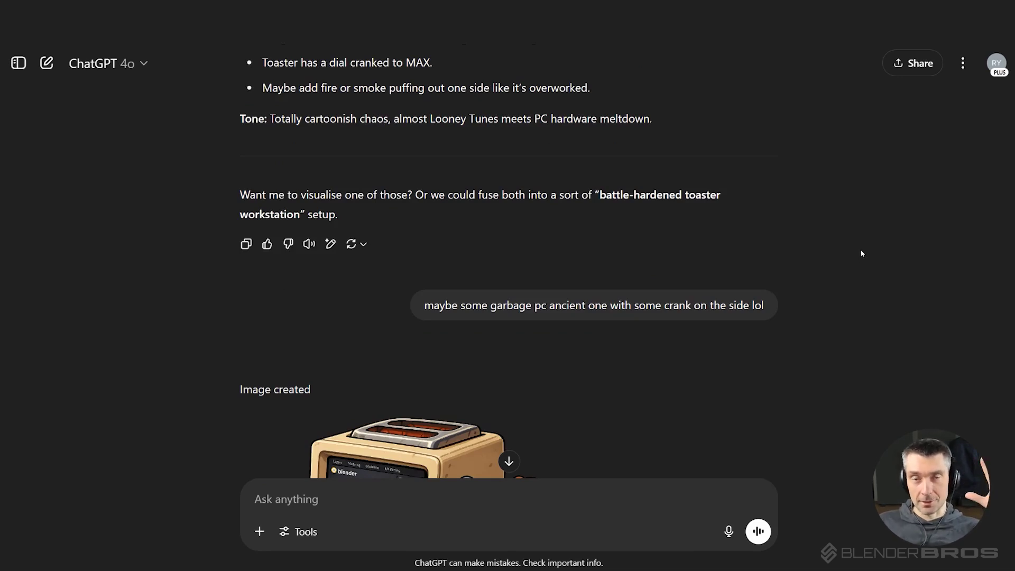
Scroll through the full-table, transparent-background toaster image and the polished sci-fi redesign
{"action": "scroll", "coordinate": [846, 254], "scroll_direction": "down", "scroll_amount": 5}
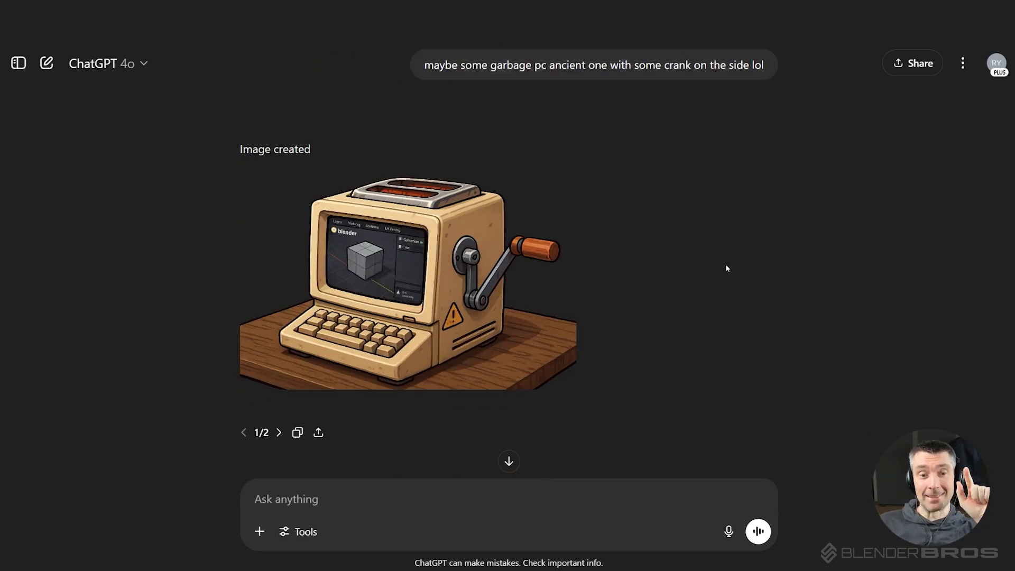
{"action": "scroll", "coordinate": [726, 268], "scroll_direction": "down", "scroll_amount": 3}
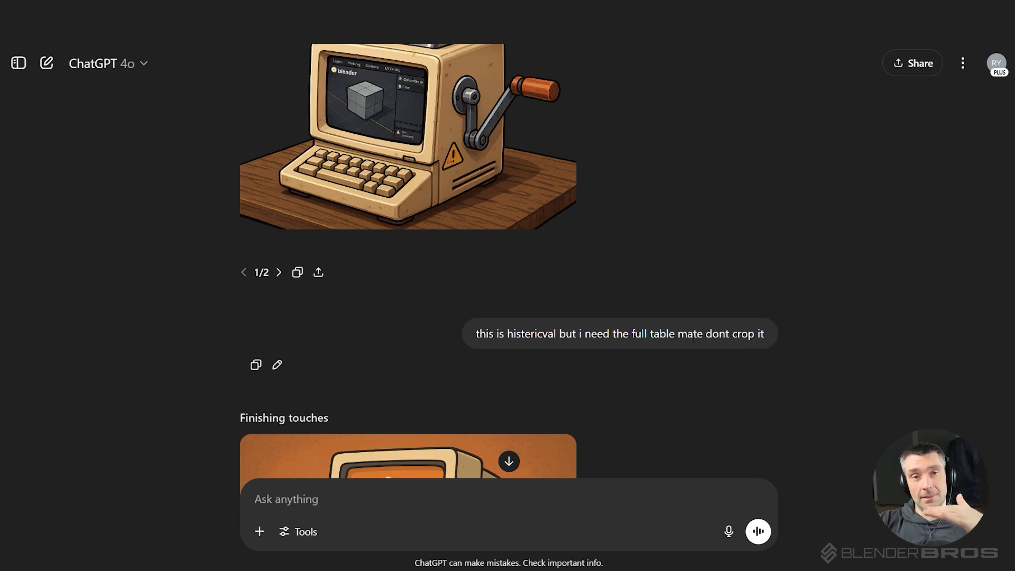
{"action": "scroll", "coordinate": [682, 344], "scroll_direction": "down", "scroll_amount": 5}
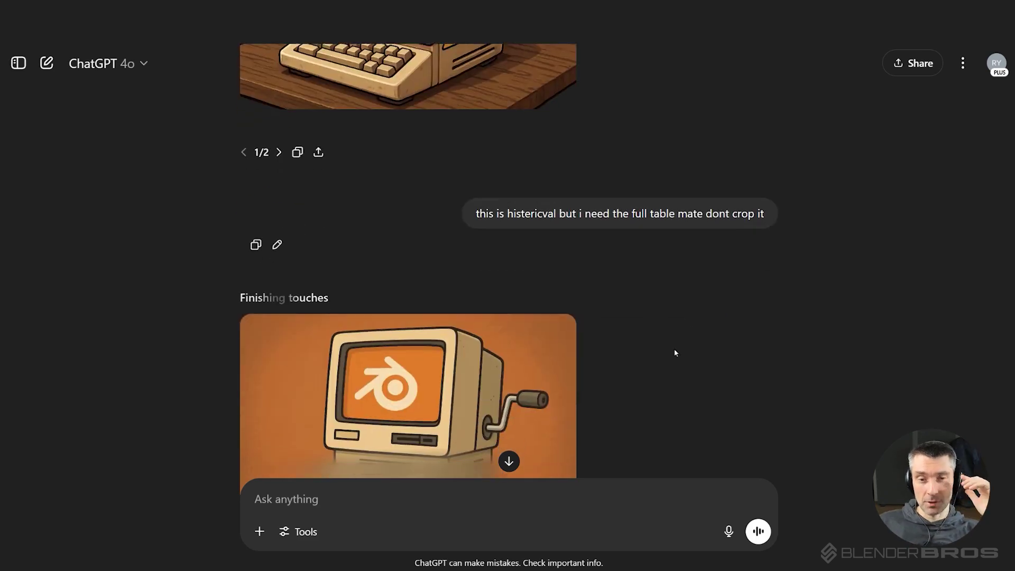
{"action": "scroll", "coordinate": [667, 317], "scroll_direction": "down", "scroll_amount": 6}
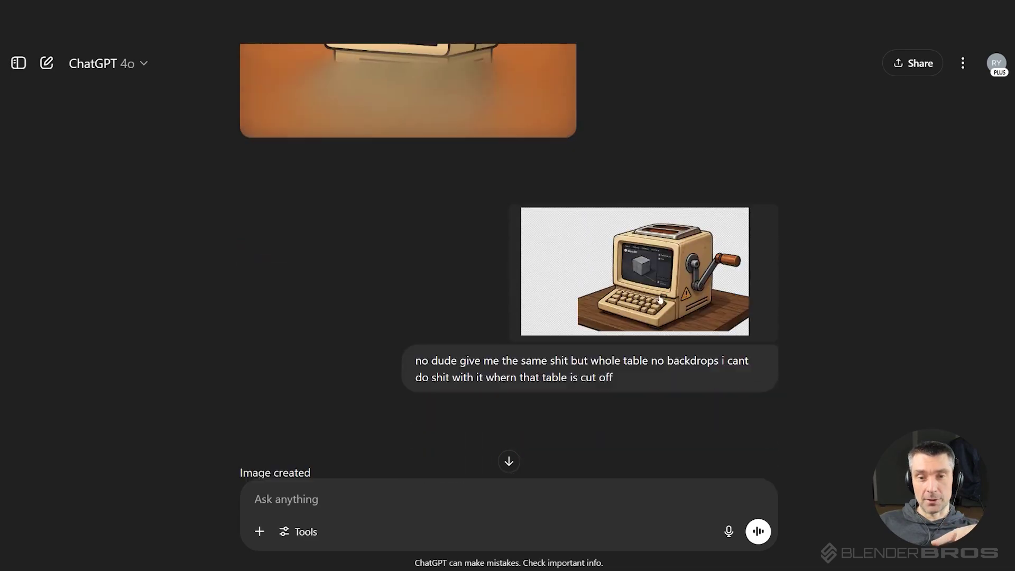
{"action": "scroll", "coordinate": [643, 297], "scroll_direction": "down", "scroll_amount": 3}
{"action": "scroll", "coordinate": [643, 297], "scroll_direction": "down", "scroll_amount": 5}
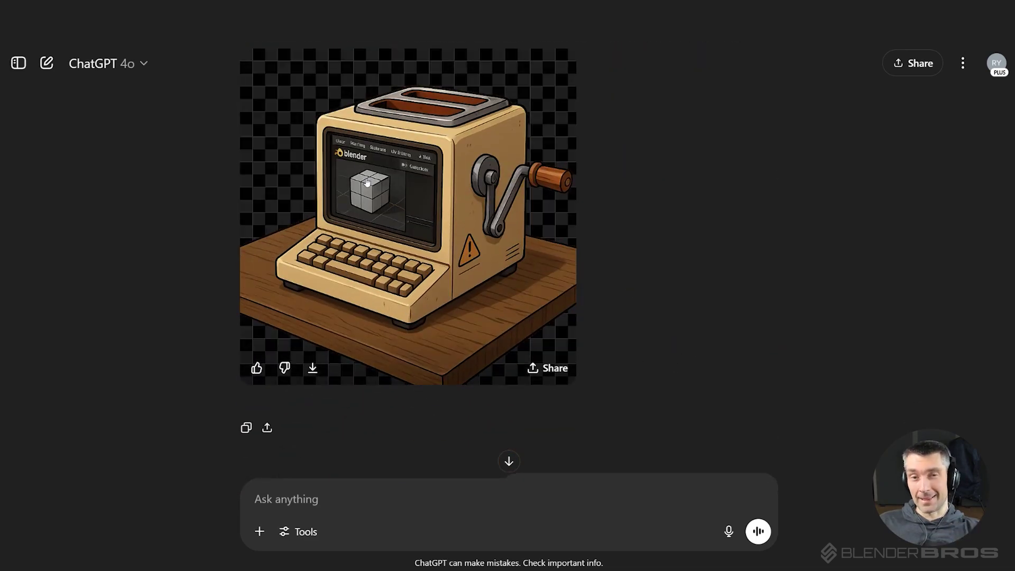
{"action": "scroll", "coordinate": [674, 175], "scroll_direction": "up", "scroll_amount": 12}
{"action": "scroll", "coordinate": [675, 201], "scroll_direction": "up", "scroll_amount": 10}
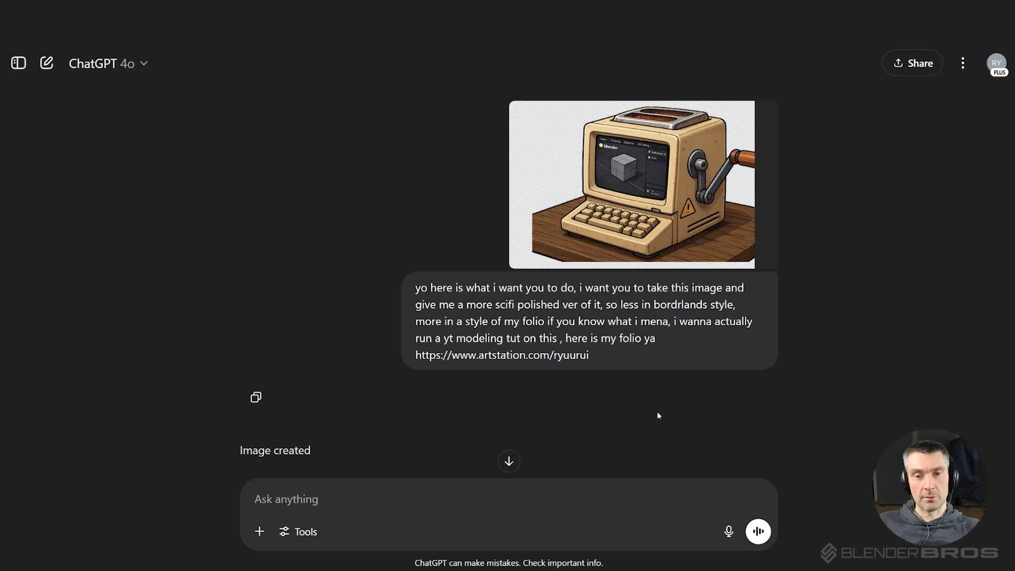
{"action": "scroll", "coordinate": [671, 370], "scroll_direction": "down", "scroll_amount": 7}
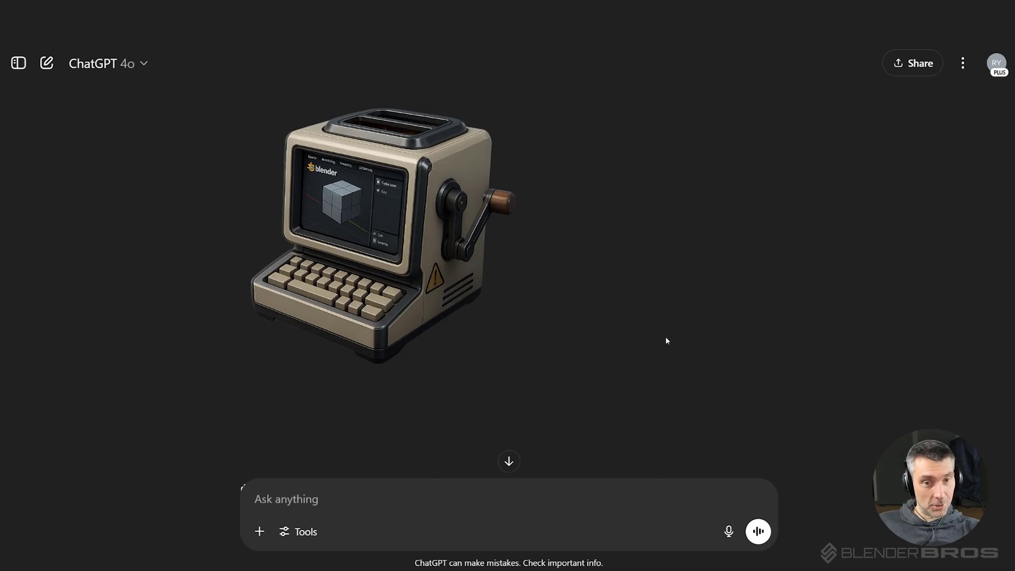
{"action": "scroll", "coordinate": [648, 316], "scroll_direction": "down", "scroll_amount": 5}
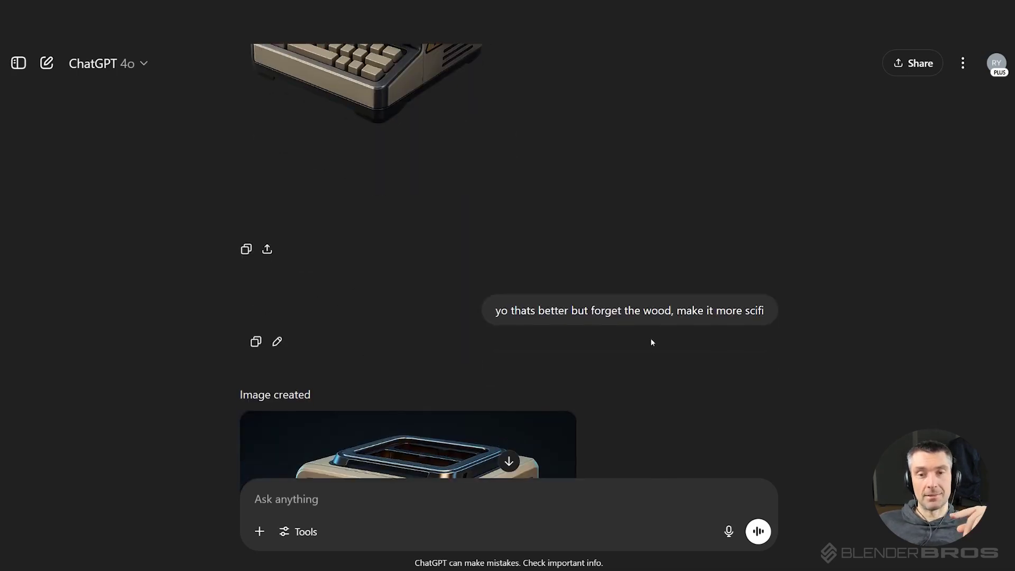
{"action": "scroll", "coordinate": [655, 352], "scroll_direction": "down", "scroll_amount": 6}
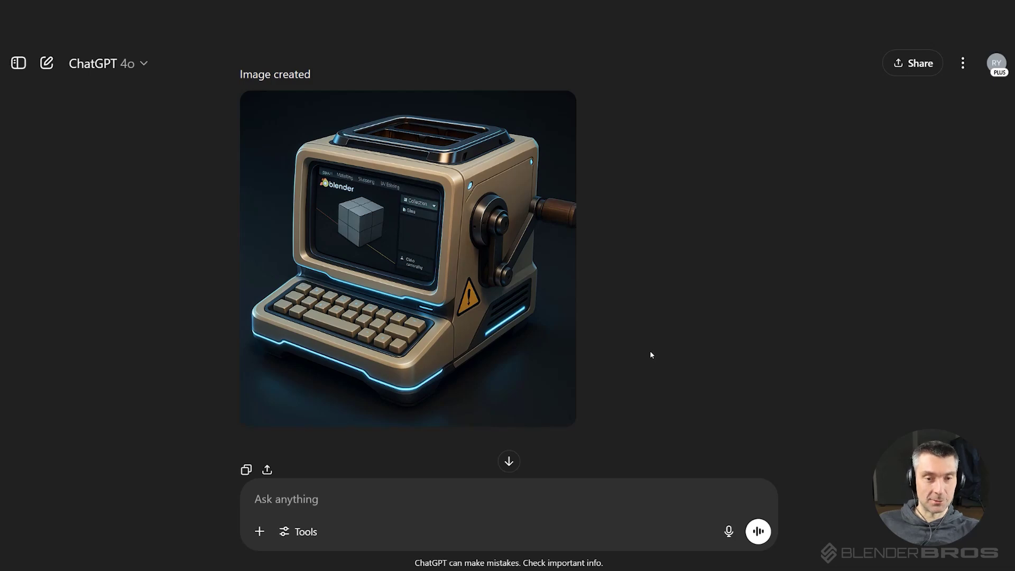
{"action": "scroll", "coordinate": [650, 352], "scroll_direction": "down", "scroll_amount": 8}
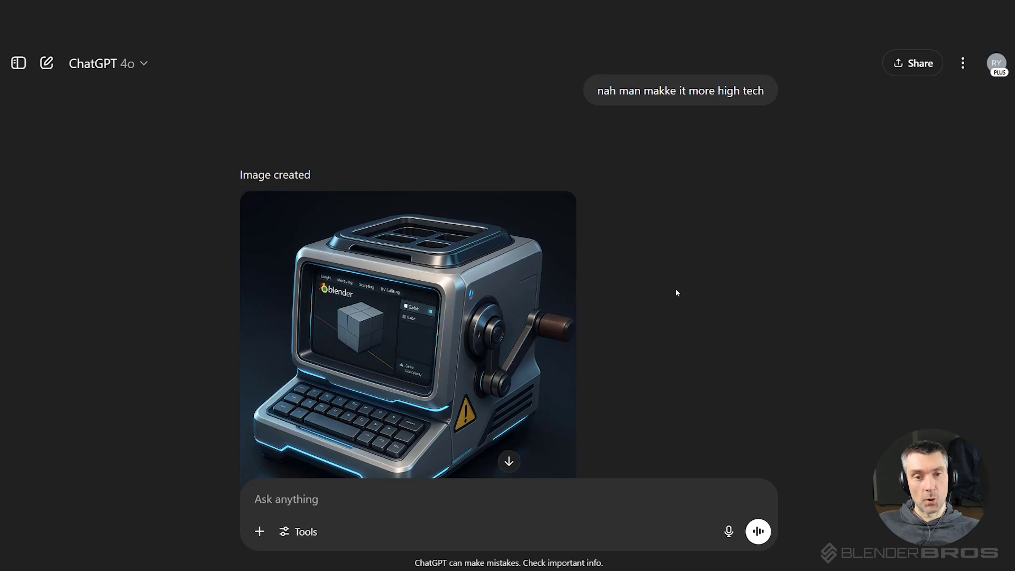
{"action": "scroll", "coordinate": [676, 292], "scroll_direction": "down", "scroll_amount": 2}
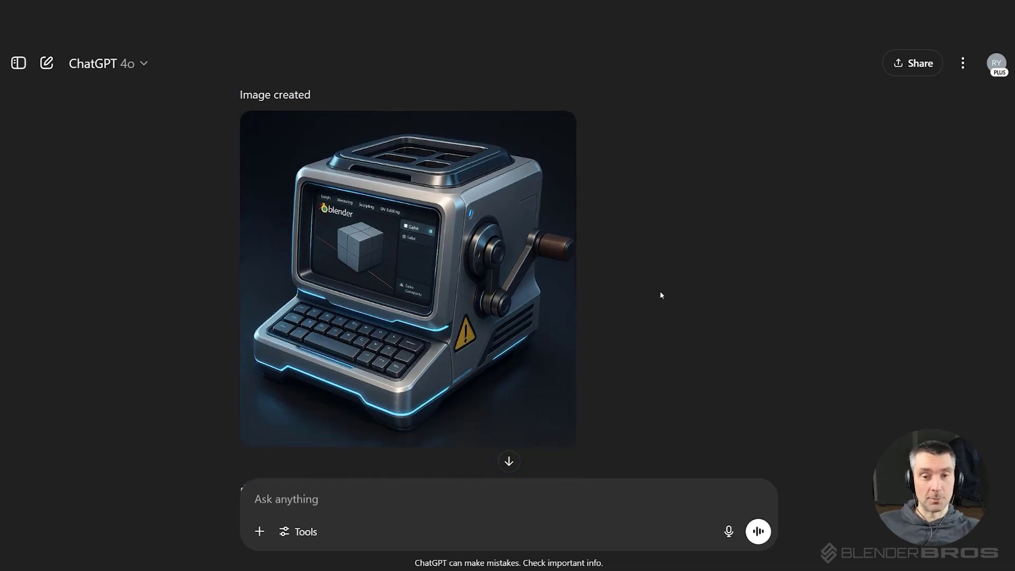
{"action": "scroll", "coordinate": [661, 293], "scroll_direction": "down", "scroll_amount": 7}
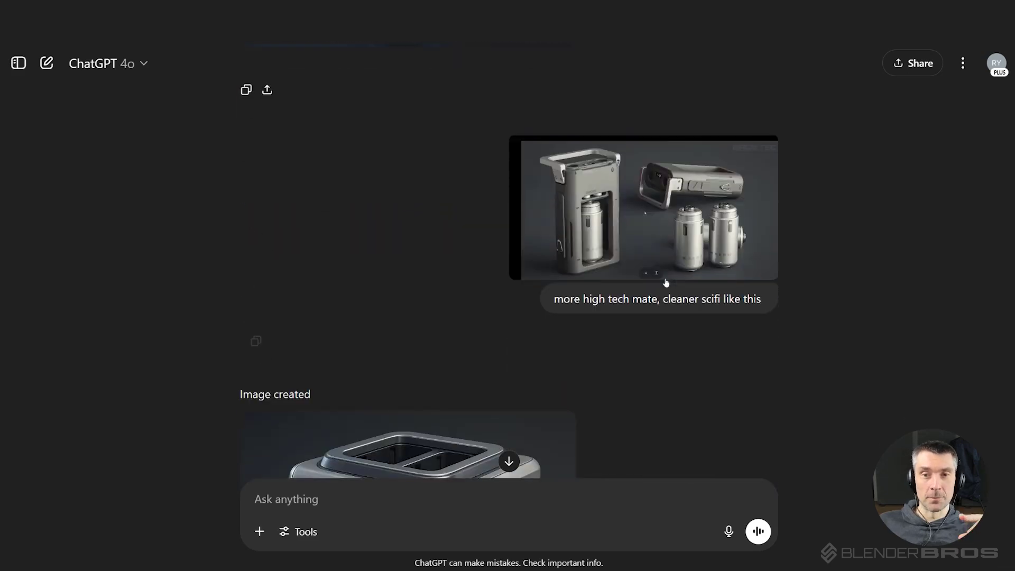
{"action": "scroll", "coordinate": [666, 243], "scroll_direction": "down", "scroll_amount": 4}
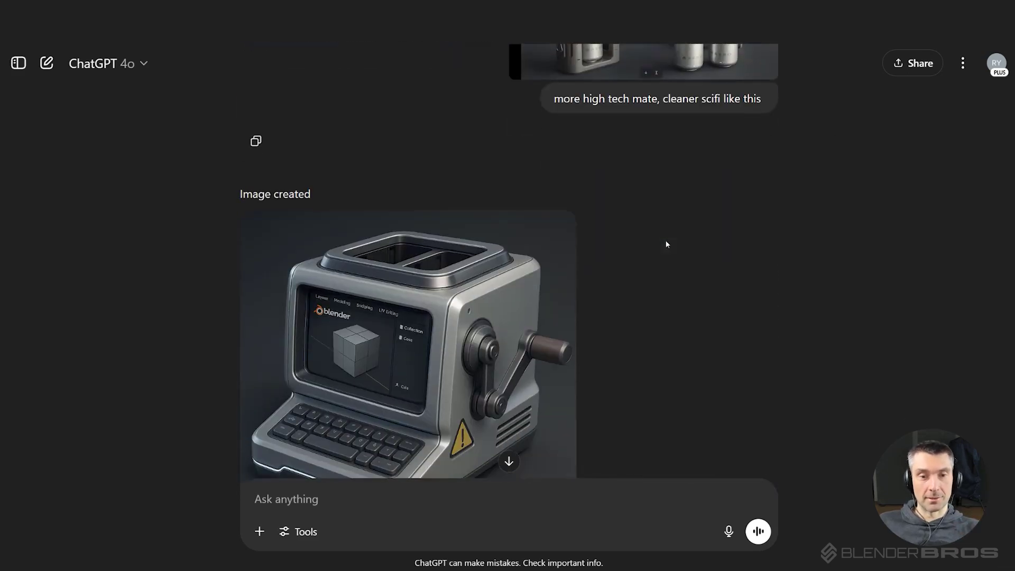
{"action": "scroll", "coordinate": [666, 243], "scroll_direction": "down", "scroll_amount": 3}
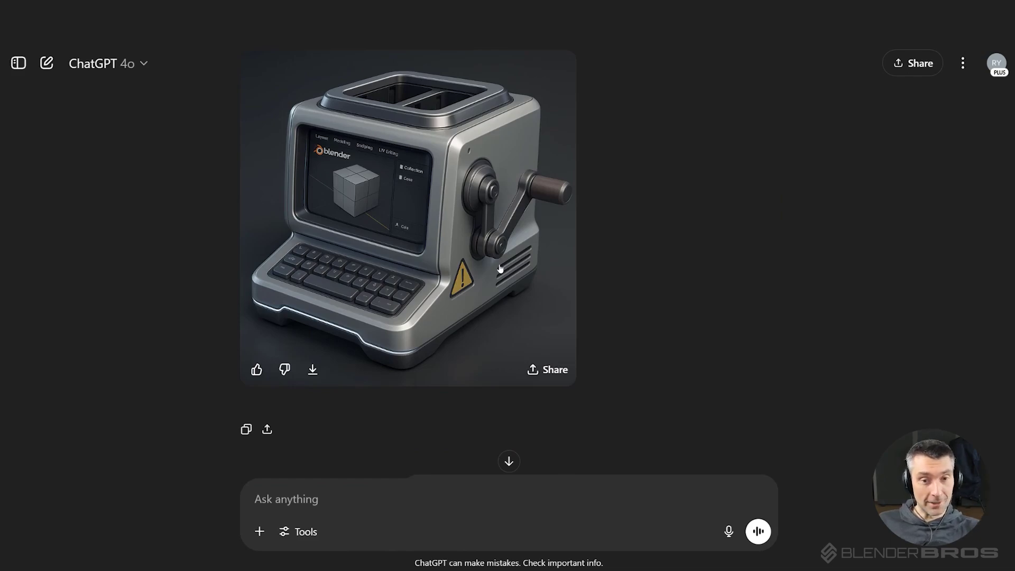
{"action": "scroll", "coordinate": [497, 268], "scroll_direction": "down", "scroll_amount": 6}
{"action": "scroll", "coordinate": [503, 262], "scroll_direction": "down", "scroll_amount": 3}
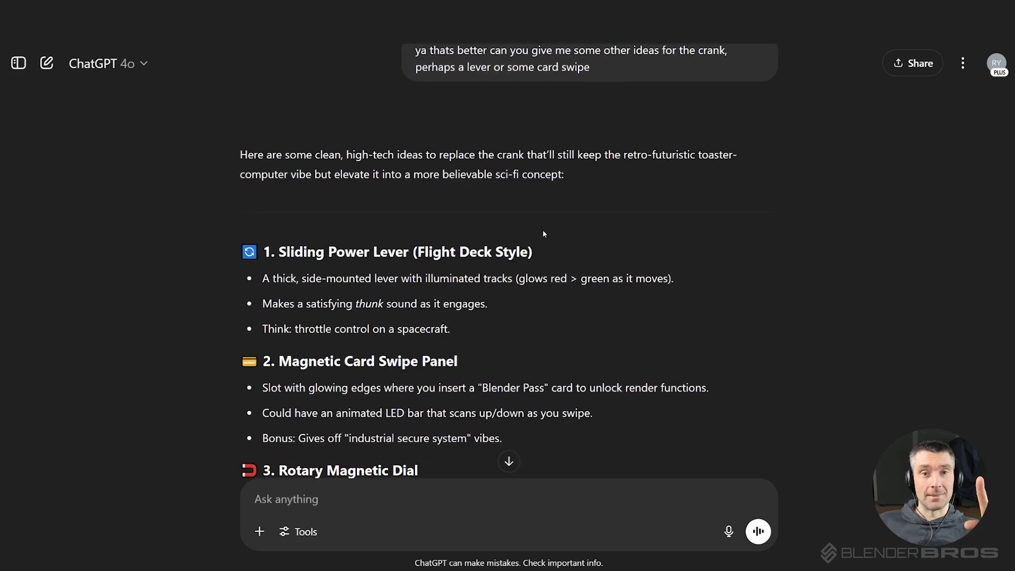
{"action": "scroll", "coordinate": [544, 233], "scroll_direction": "up", "scroll_amount": 1}
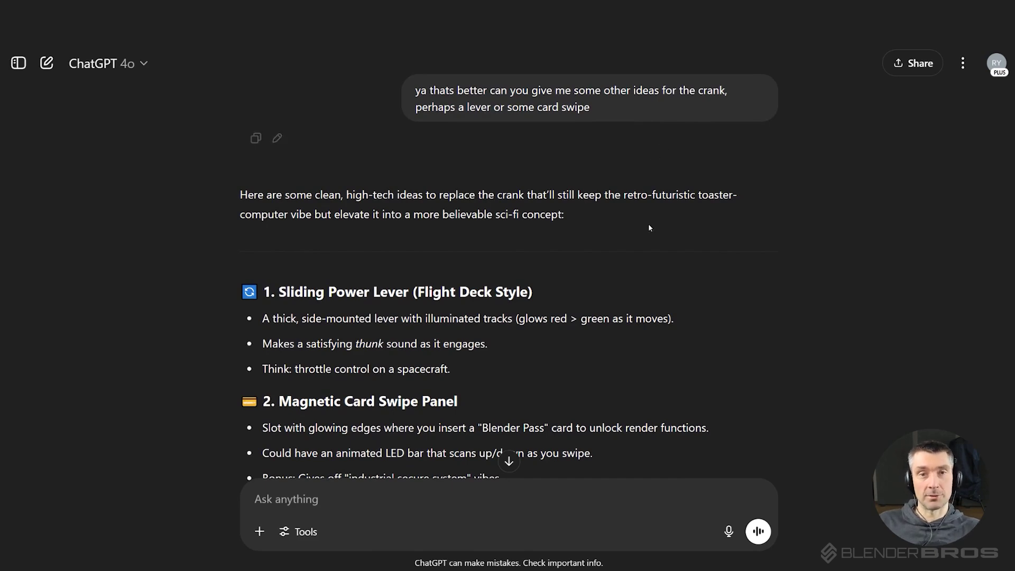
{"action": "scroll", "coordinate": [648, 223], "scroll_direction": "down", "scroll_amount": 4}
{"action": "scroll", "coordinate": [652, 216], "scroll_direction": "down", "scroll_amount": 12}
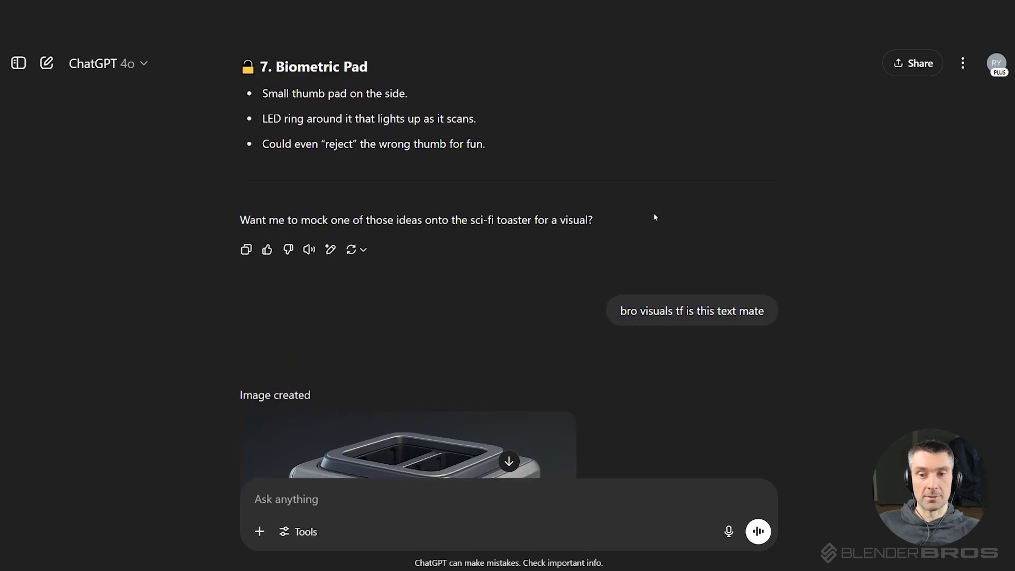
{"action": "scroll", "coordinate": [666, 231], "scroll_direction": "down", "scroll_amount": 5}
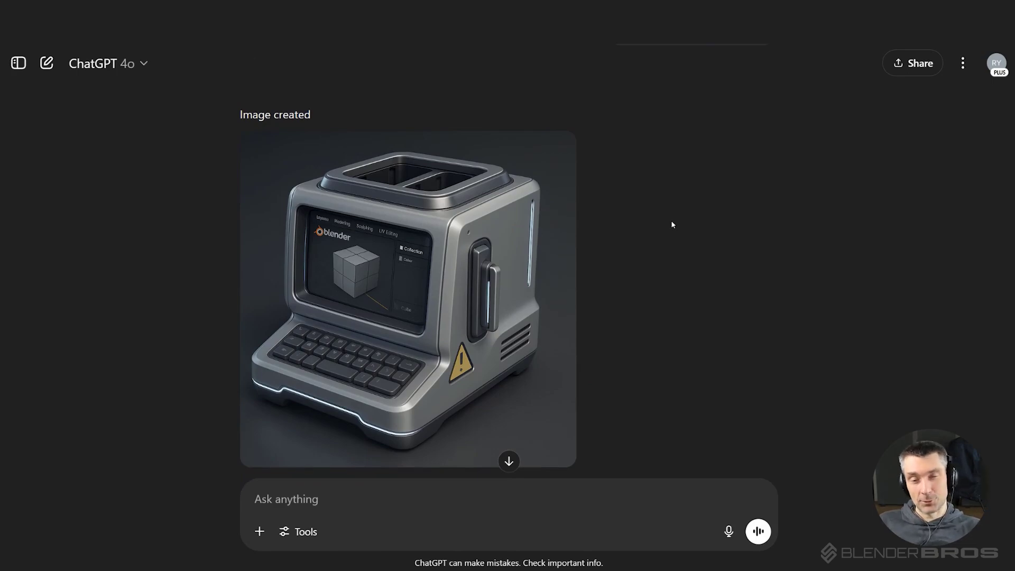
{"action": "scroll", "coordinate": [665, 222], "scroll_direction": "down", "scroll_amount": 9}
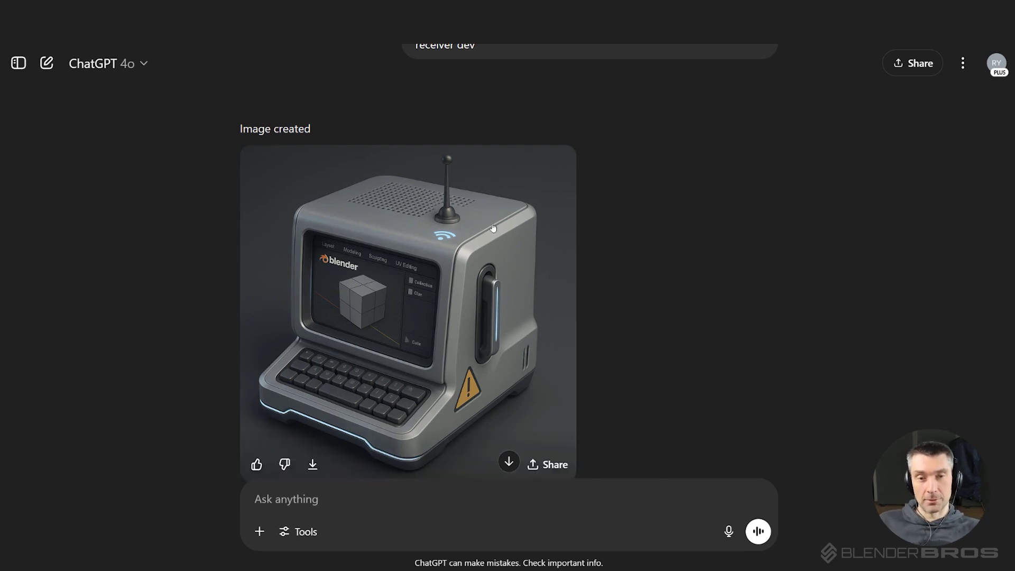
{"action": "scroll", "coordinate": [547, 211], "scroll_direction": "down", "scroll_amount": 10}
{"action": "scroll", "coordinate": [558, 244], "scroll_direction": "down", "scroll_amount": 2}
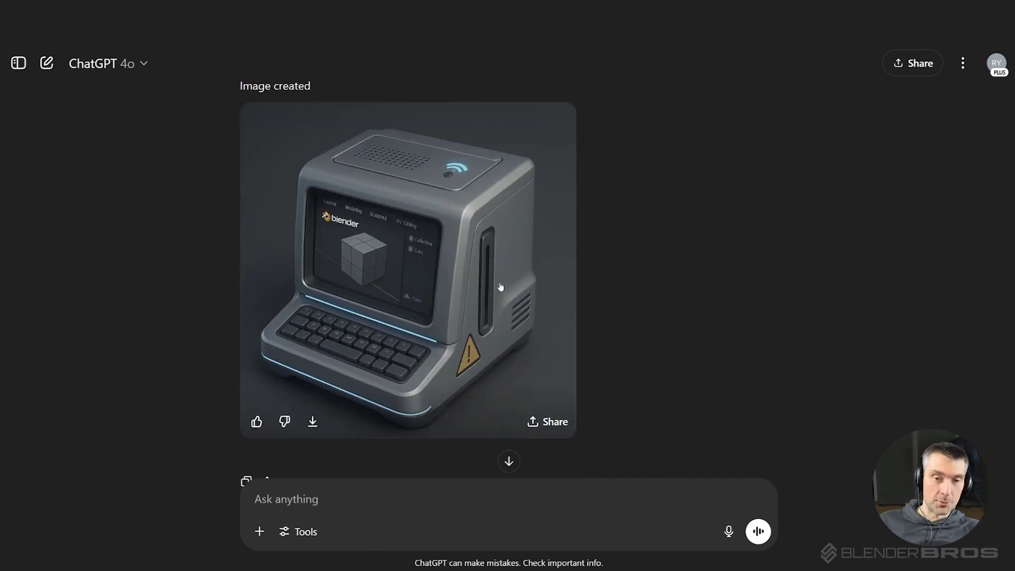
{"action": "scroll", "coordinate": [502, 283], "scroll_direction": "up", "scroll_amount": 5}
{"action": "scroll", "coordinate": [502, 288], "scroll_direction": "down", "scroll_amount": 4}
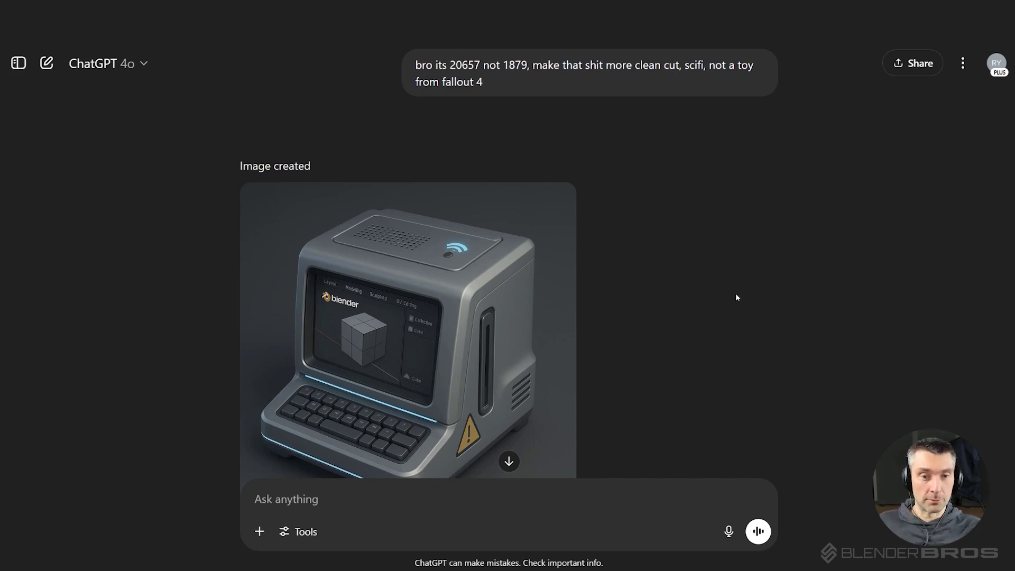
{"action": "scroll", "coordinate": [523, 238], "scroll_direction": "down", "scroll_amount": 2}
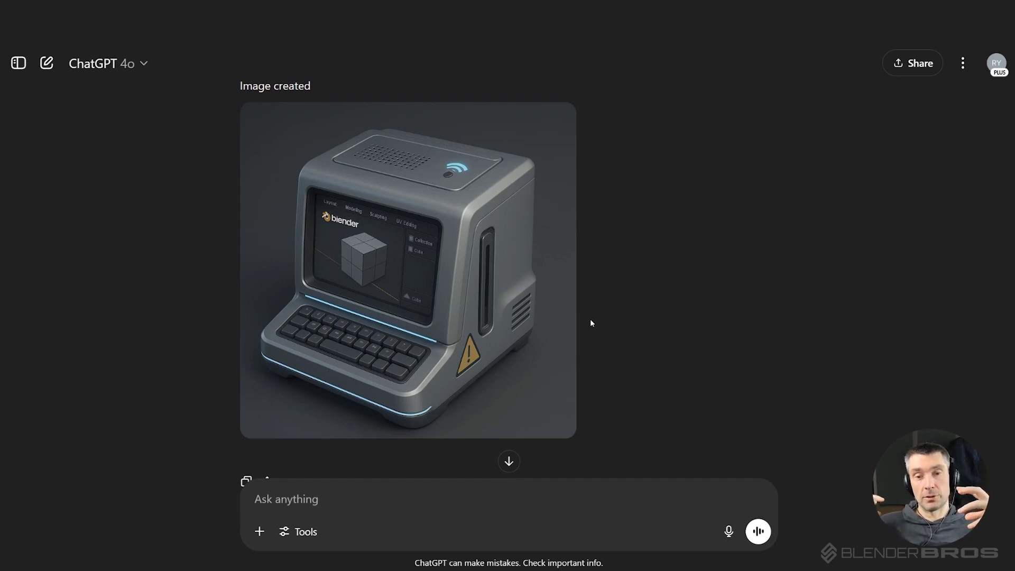
{"action": "mouse_move", "coordinate": [574, 319]}
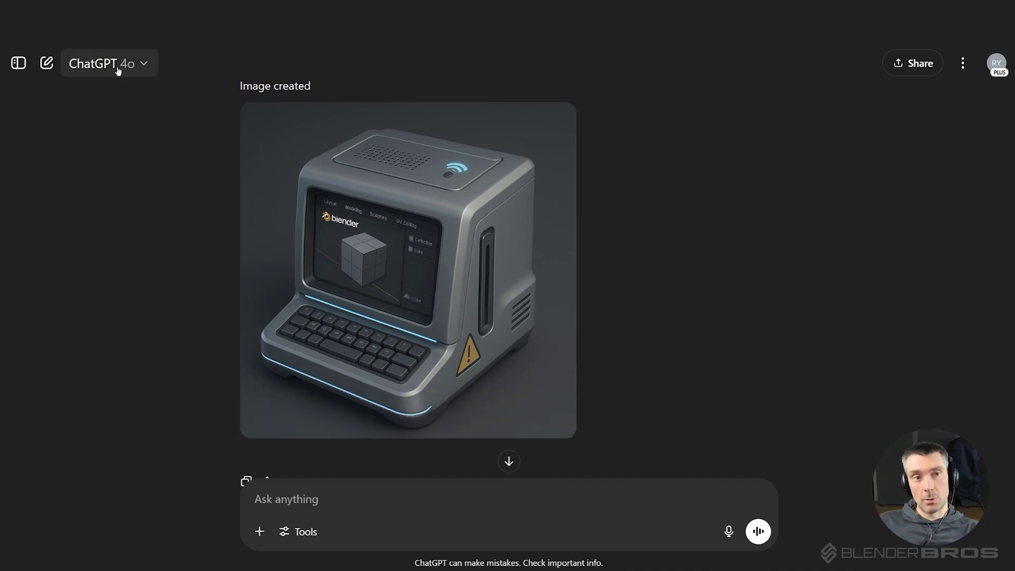
{"action": "left_click", "coordinate": [138, 66]}
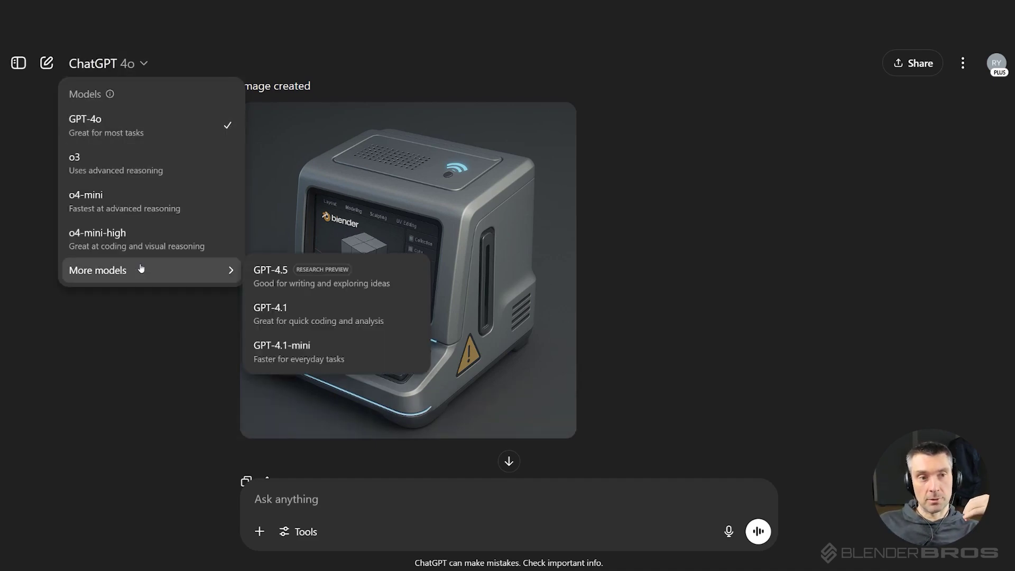
{"action": "mouse_move", "coordinate": [154, 280]}
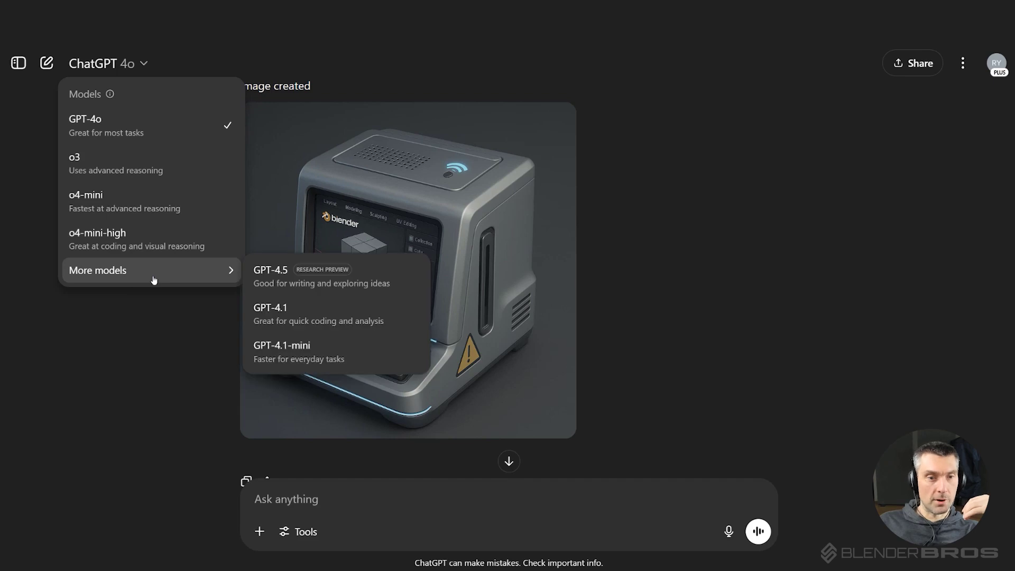
{"action": "left_click", "coordinate": [182, 356]}
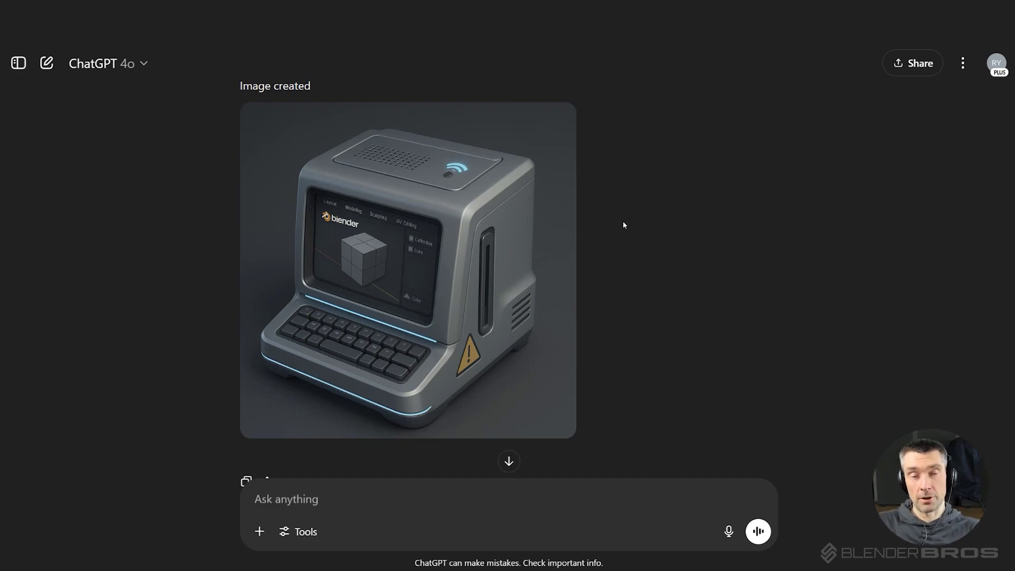
{"action": "scroll", "coordinate": [550, 276], "scroll_direction": "down", "scroll_amount": 2}
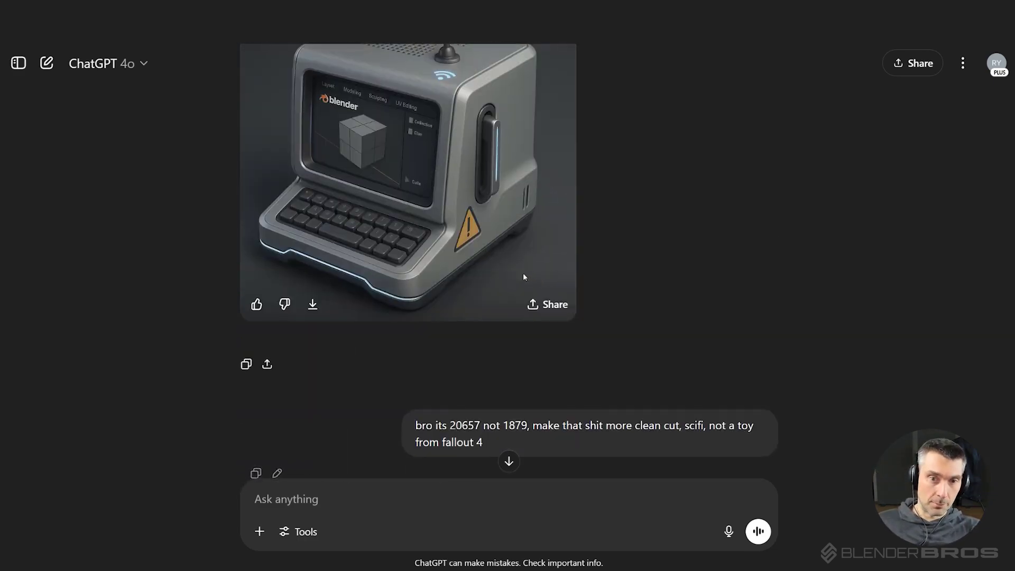
{"action": "scroll", "coordinate": [523, 276], "scroll_direction": "up", "scroll_amount": 1}
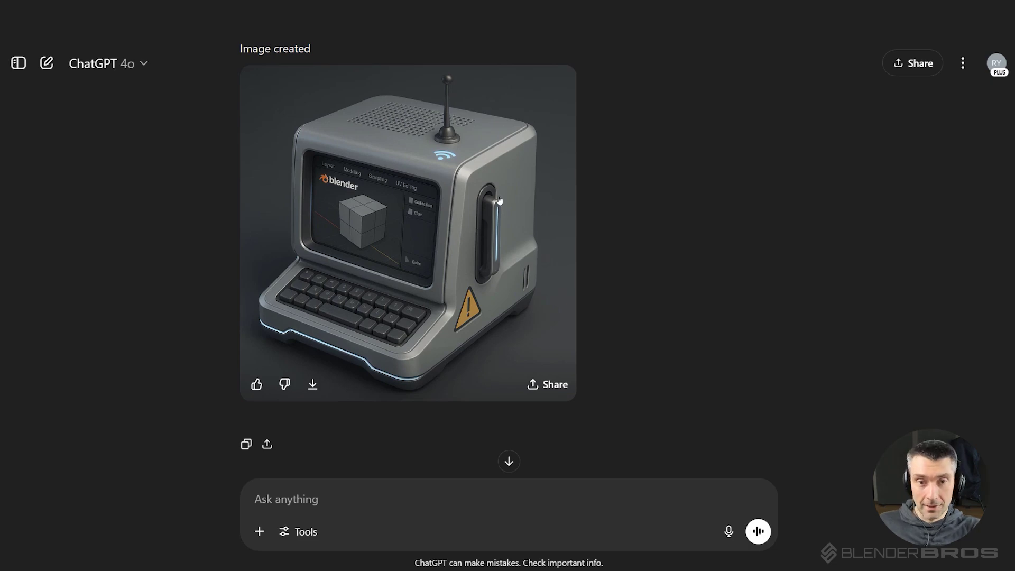
{"action": "scroll", "coordinate": [499, 253], "scroll_direction": "down", "scroll_amount": 8}
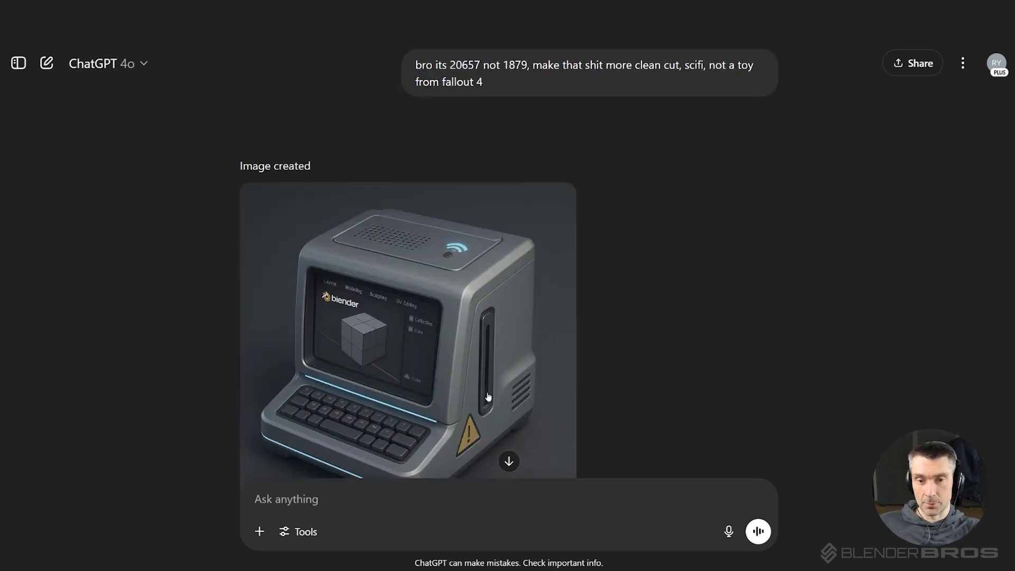
{"action": "scroll", "coordinate": [487, 397], "scroll_direction": "up", "scroll_amount": 7}
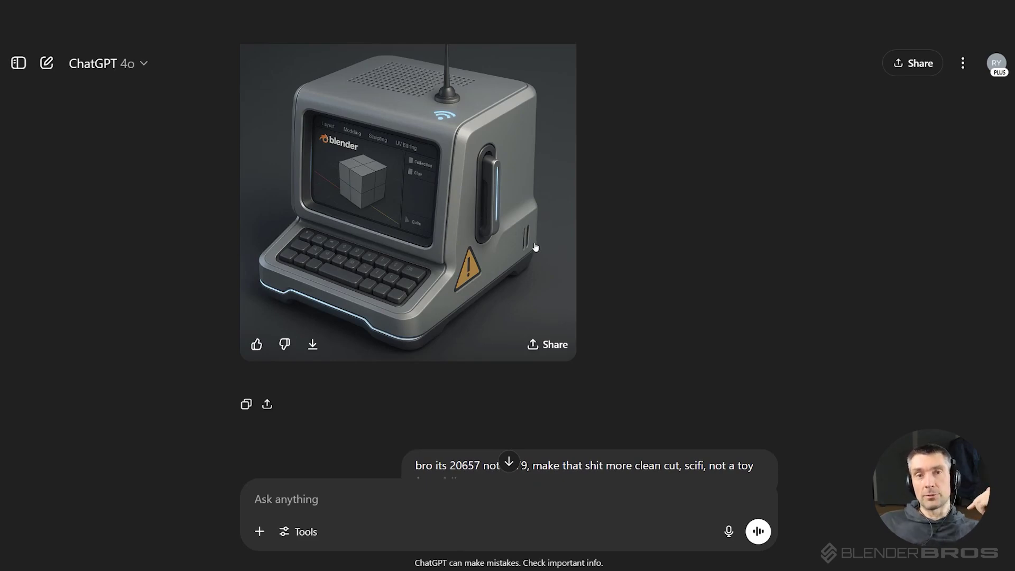
{"action": "scroll", "coordinate": [535, 246], "scroll_direction": "up", "scroll_amount": 20}
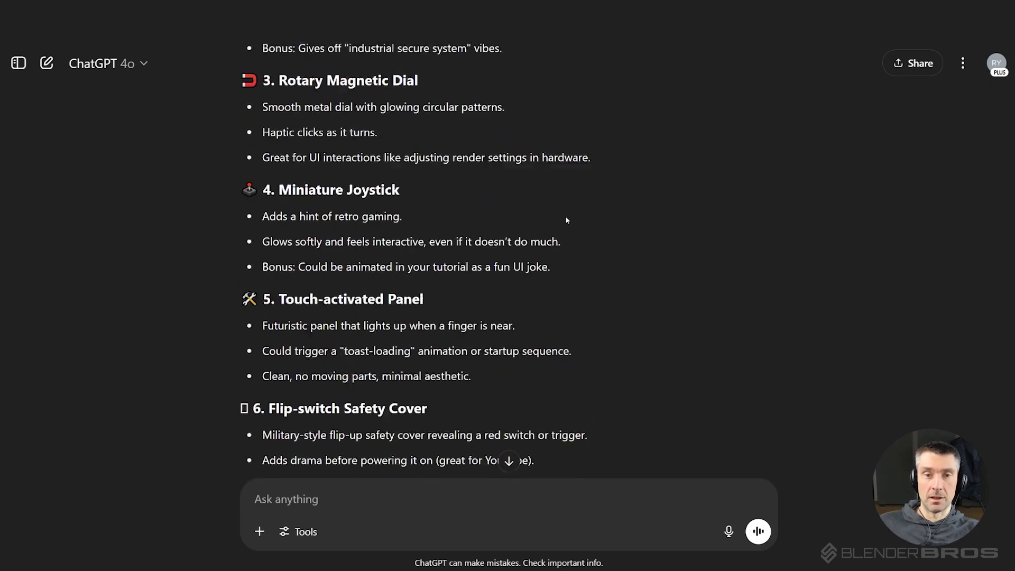
{"action": "scroll", "coordinate": [567, 220], "scroll_direction": "up", "scroll_amount": 15}
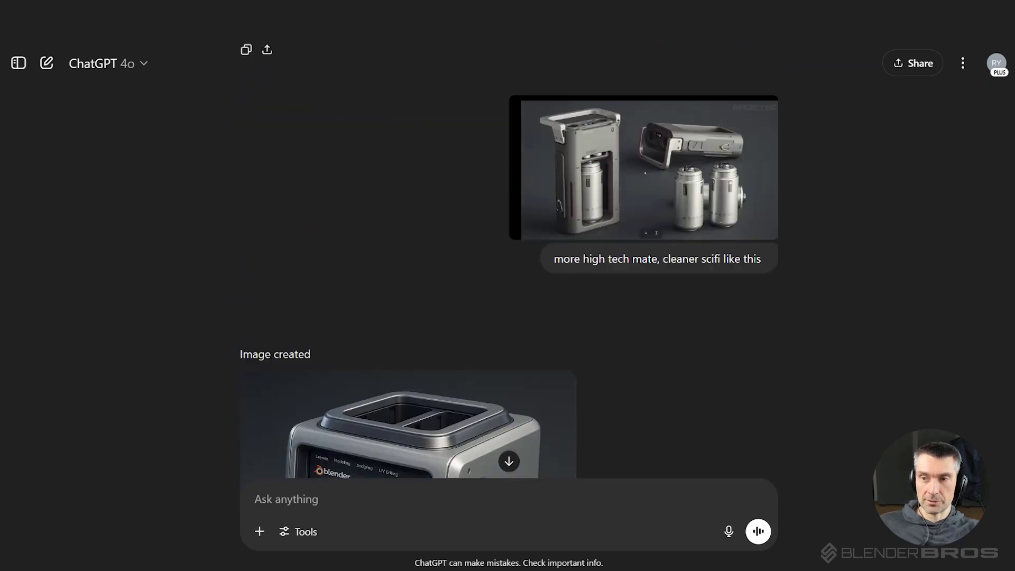
{"action": "scroll", "coordinate": [644, 173], "scroll_direction": "up", "scroll_amount": 10}
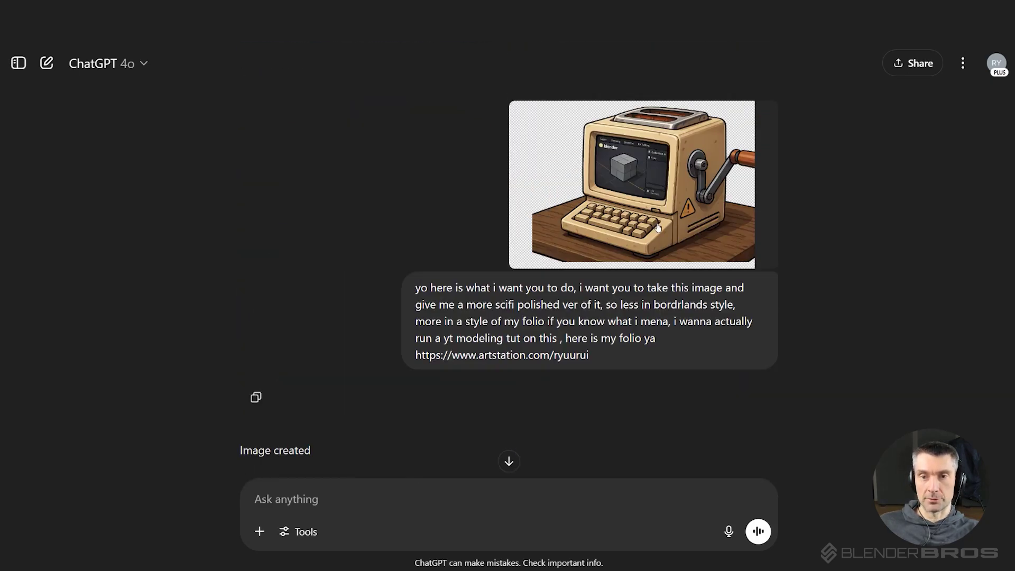